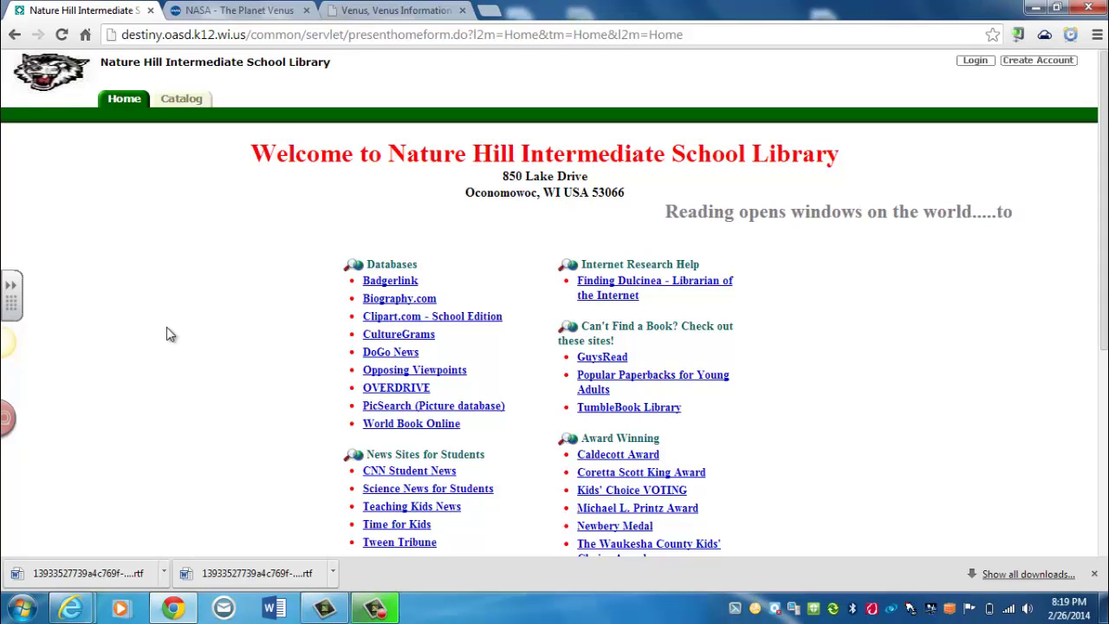
Step: Open EasyBib from the Works Cited links on the school library's home page and activate the website citation field
scroll(166, 335, "down", 3)
scroll(171, 334, "down", 2)
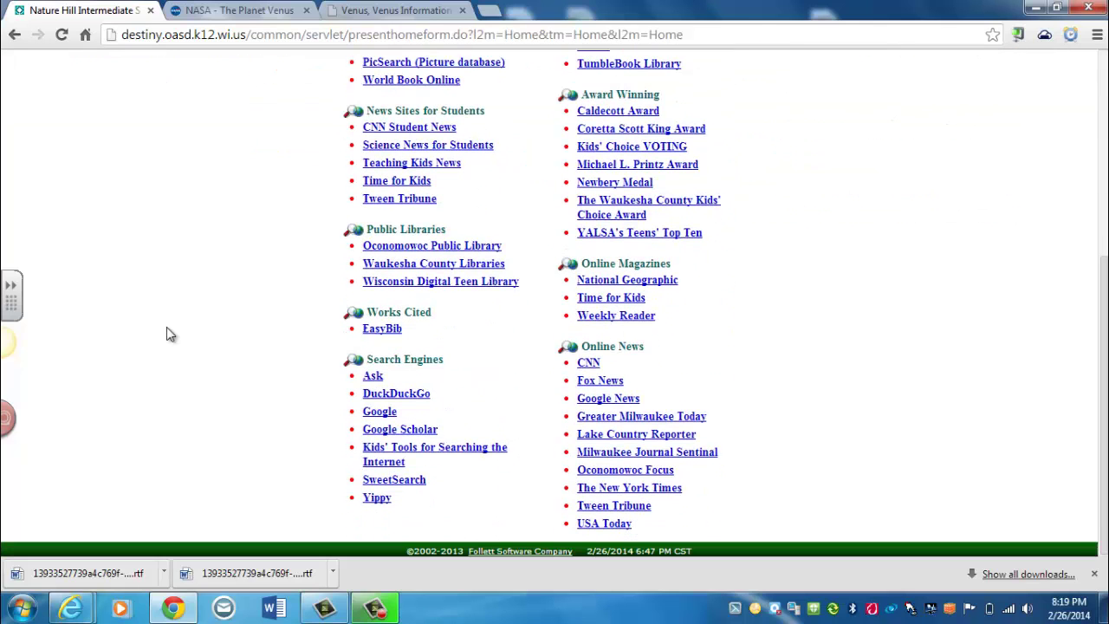
left_click(382, 330)
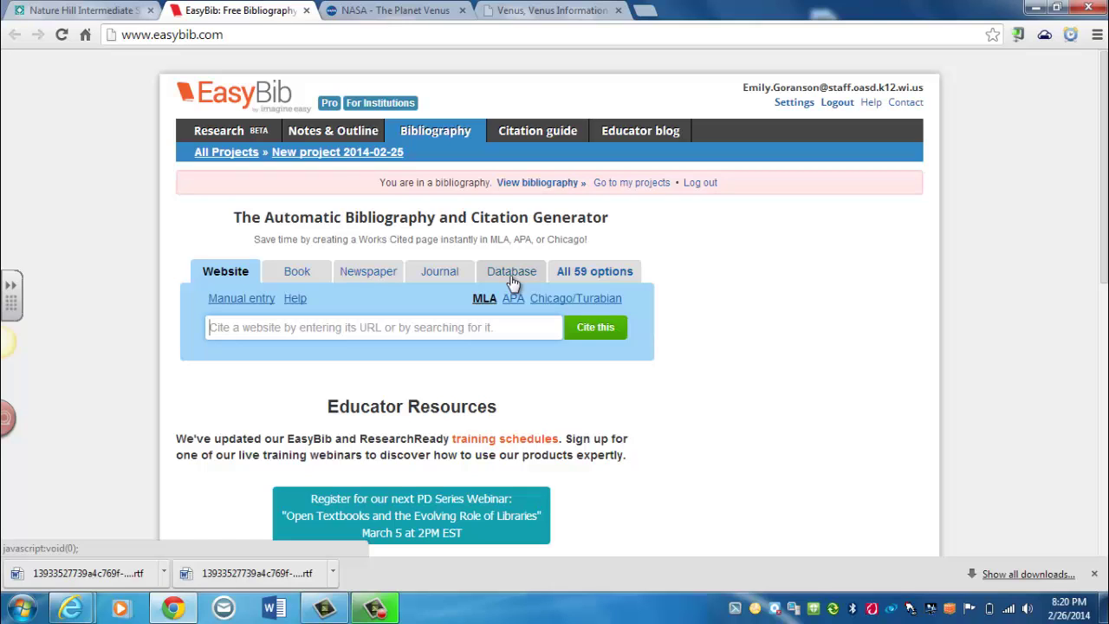
left_click(395, 325)
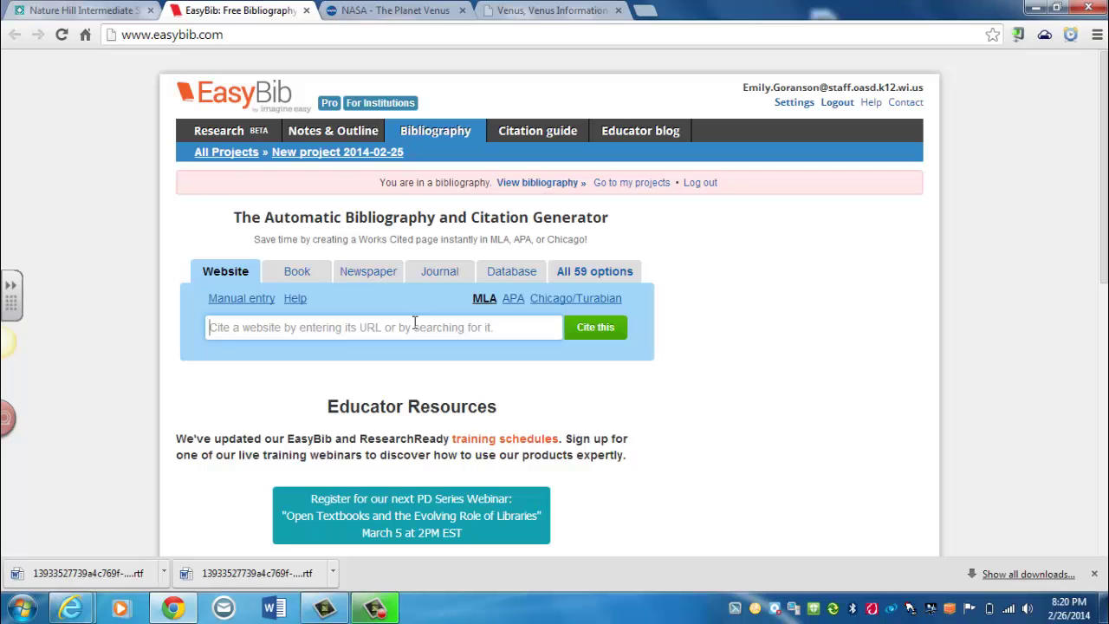
Step: Copy the full web address of NASA's page "The Planet Venus"
left_click(390, 13)
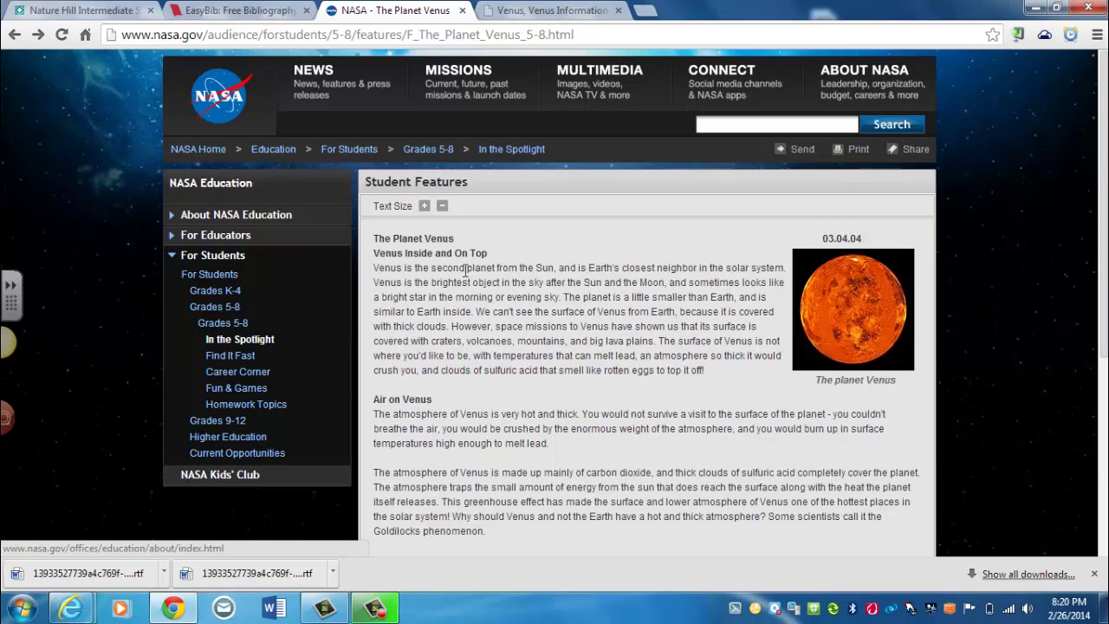
double_click(309, 35)
right_click(309, 35)
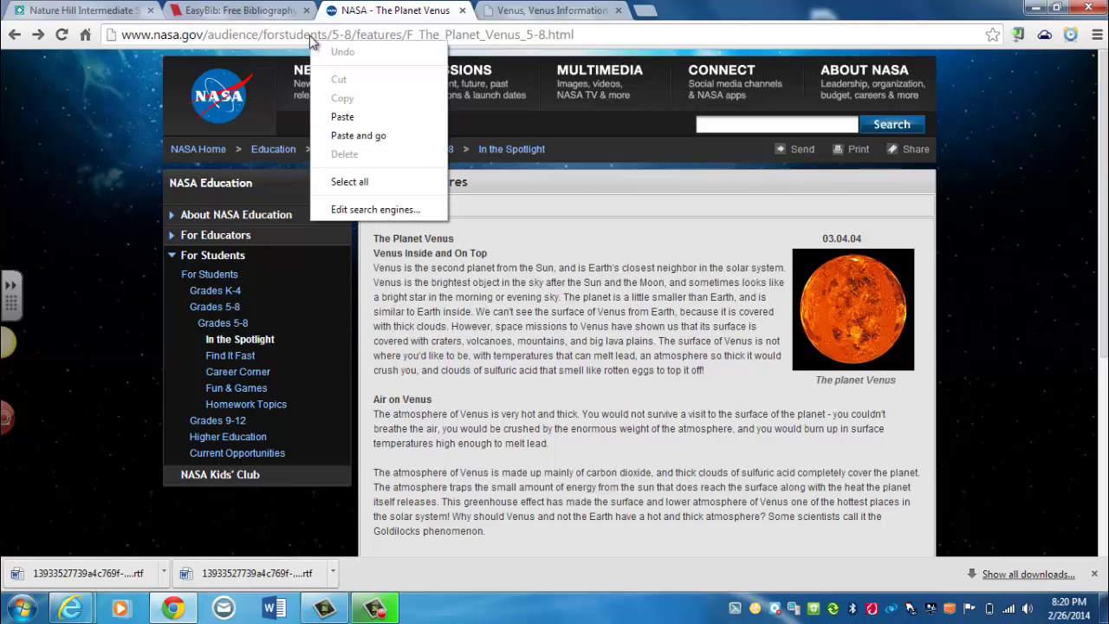
key("Escape")
triple_click(309, 34)
right_click(310, 34)
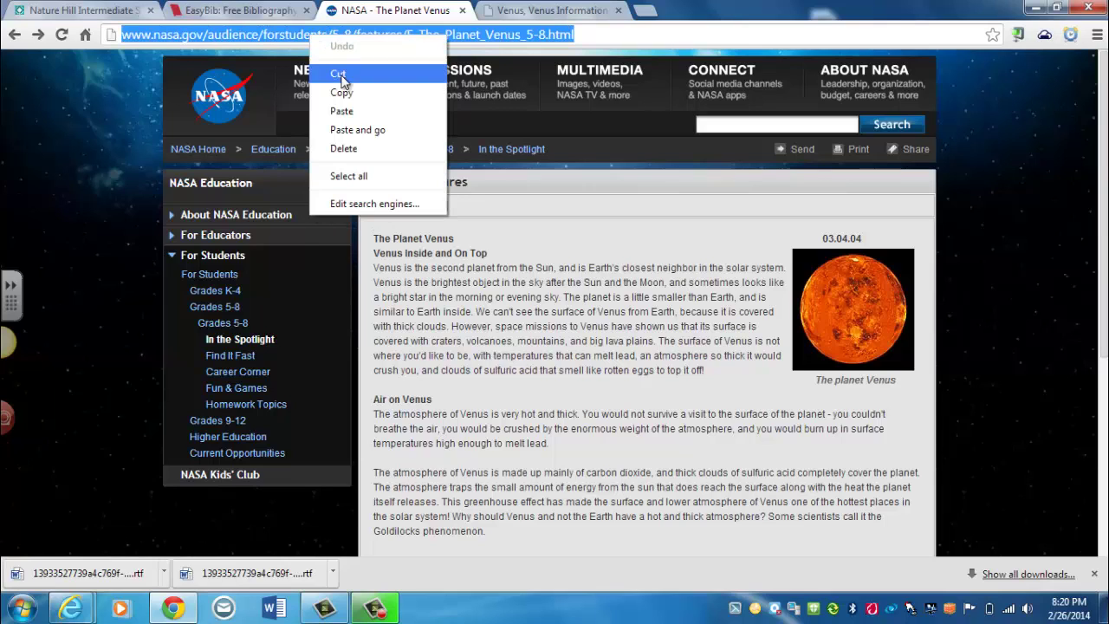
left_click(342, 93)
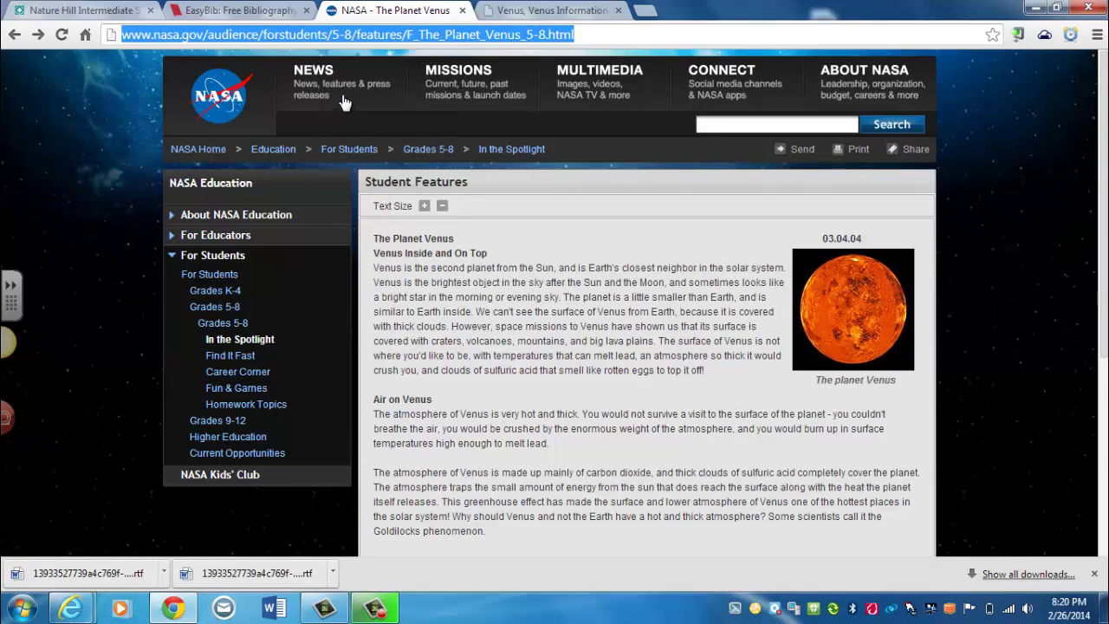
Step: Paste the NASA page's address into EasyBib's website citation field and submit it for citing
left_click(247, 10)
right_click(298, 336)
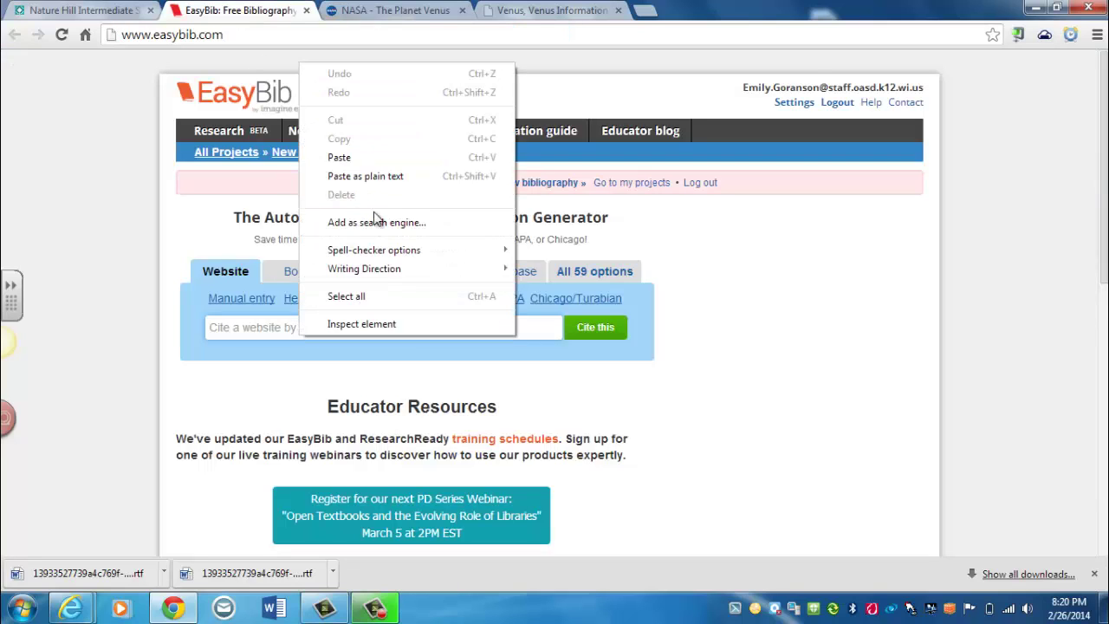
left_click(340, 156)
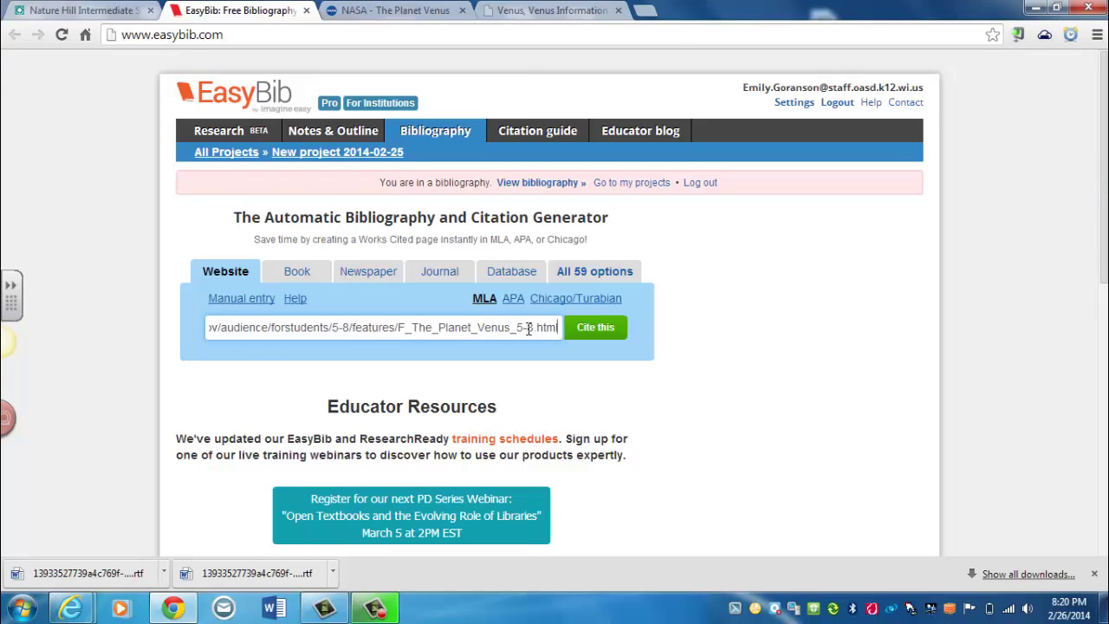
left_click(594, 334)
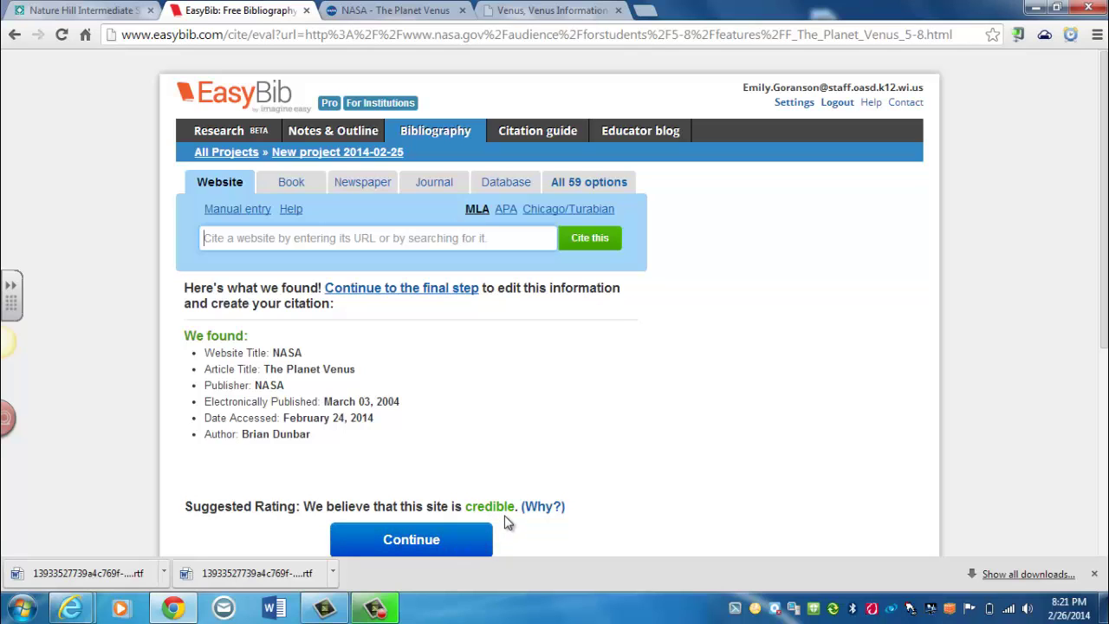
Step: Continue with the details found for "The Planet Venus", review the form and create the MLA 7 citation
left_click(423, 538)
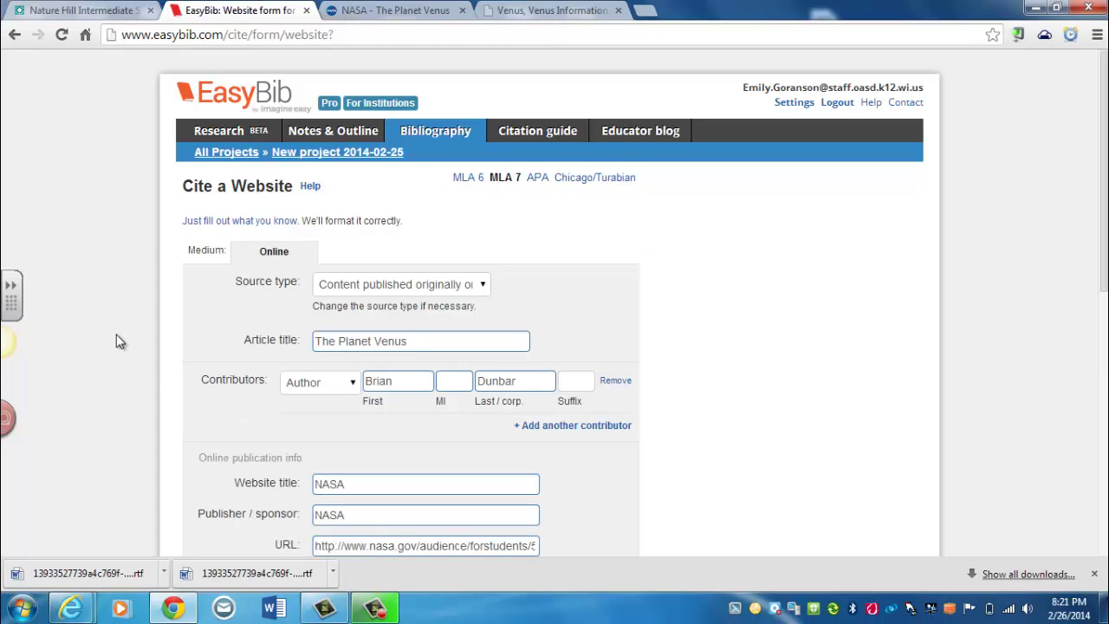
scroll(120, 340, "down", 1)
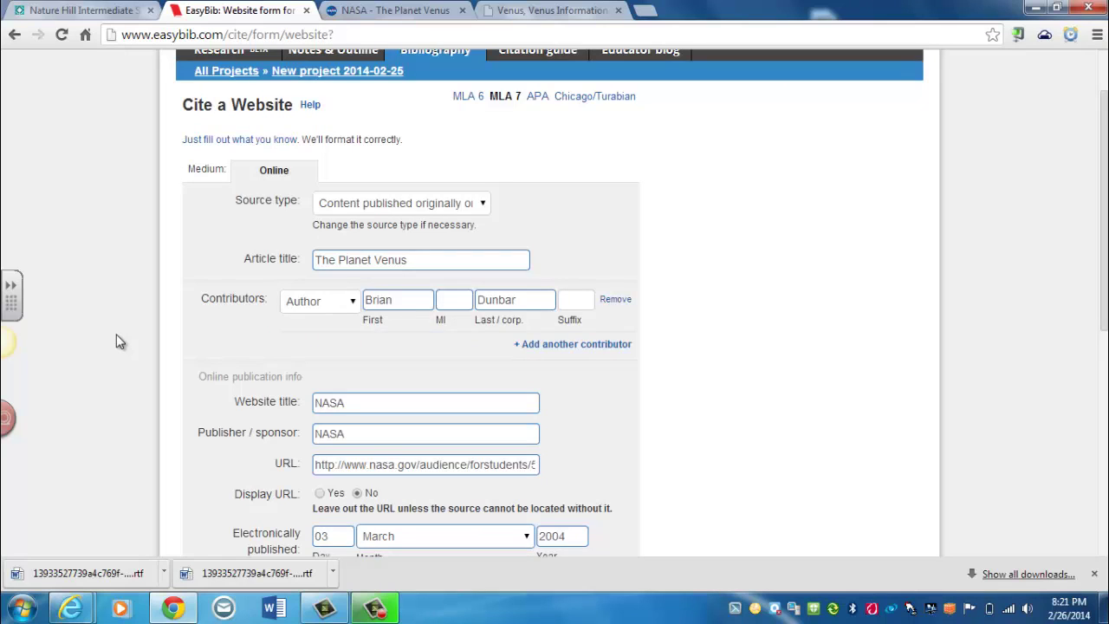
scroll(118, 338, "down", 1)
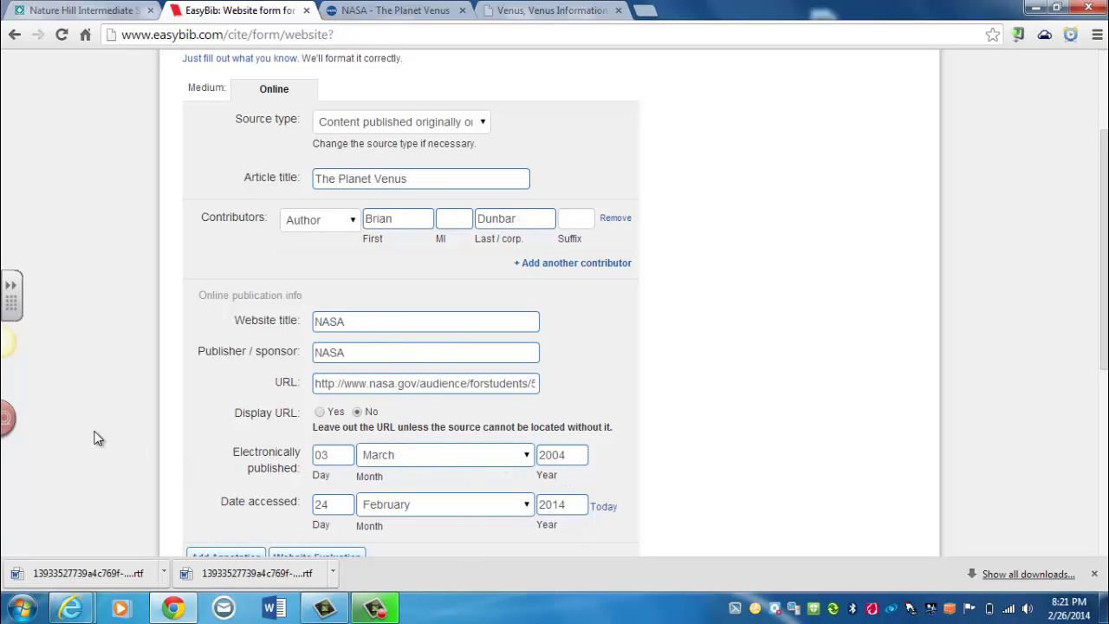
scroll(98, 439, "down", 1)
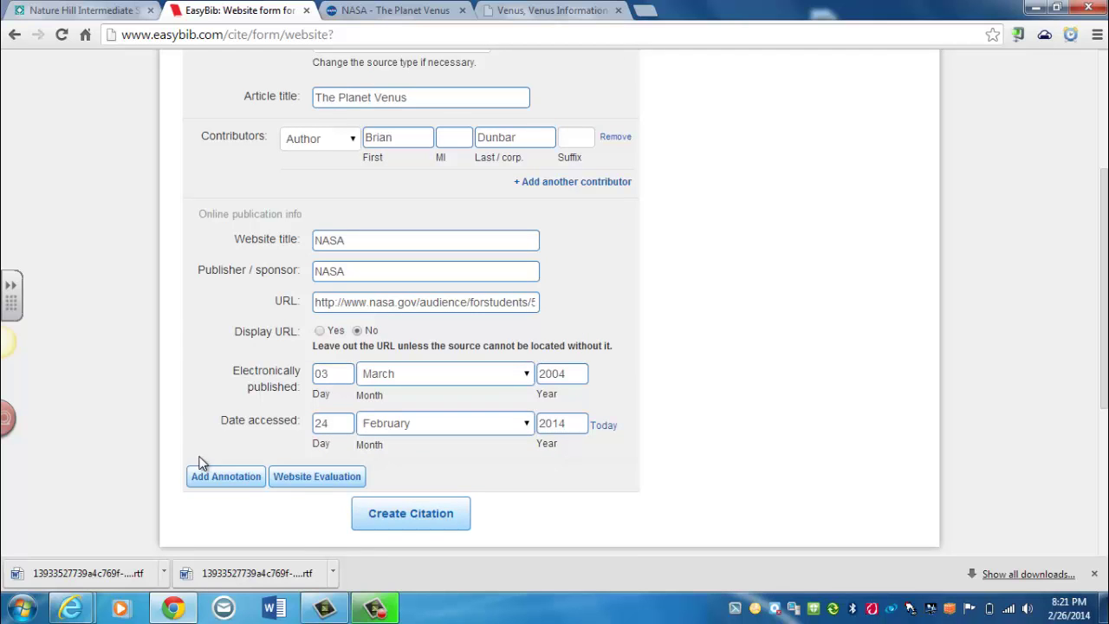
left_click(416, 516)
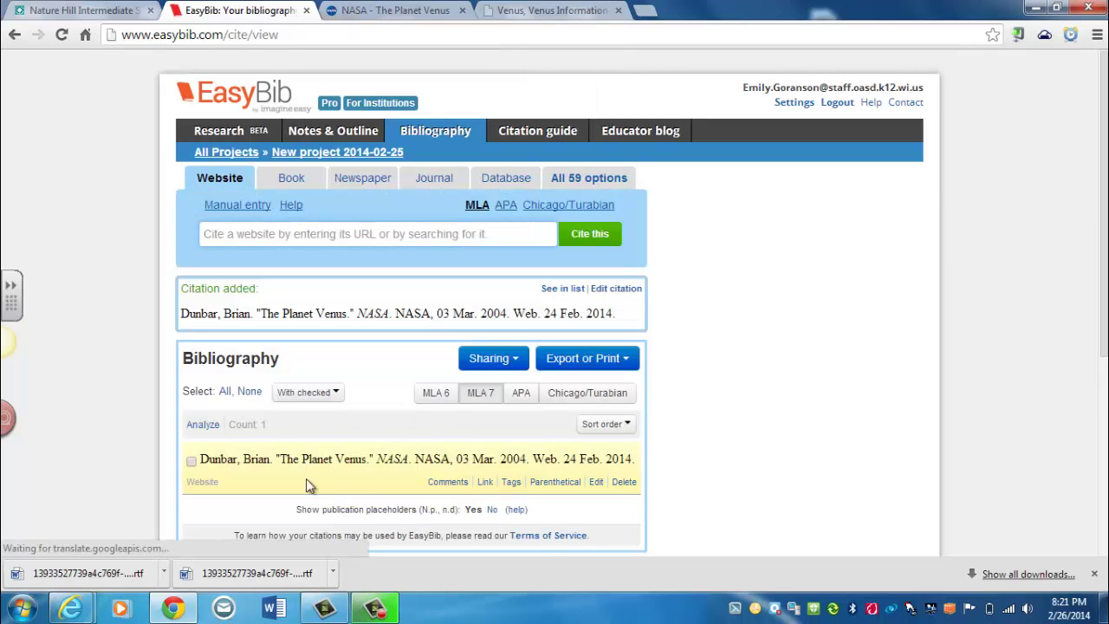
Step: View the parenthetical citation for the "The Planet Venus" entry, highlight its text and close the dialog
scroll(92, 356, "down", 2)
scroll(92, 356, "up", 1)
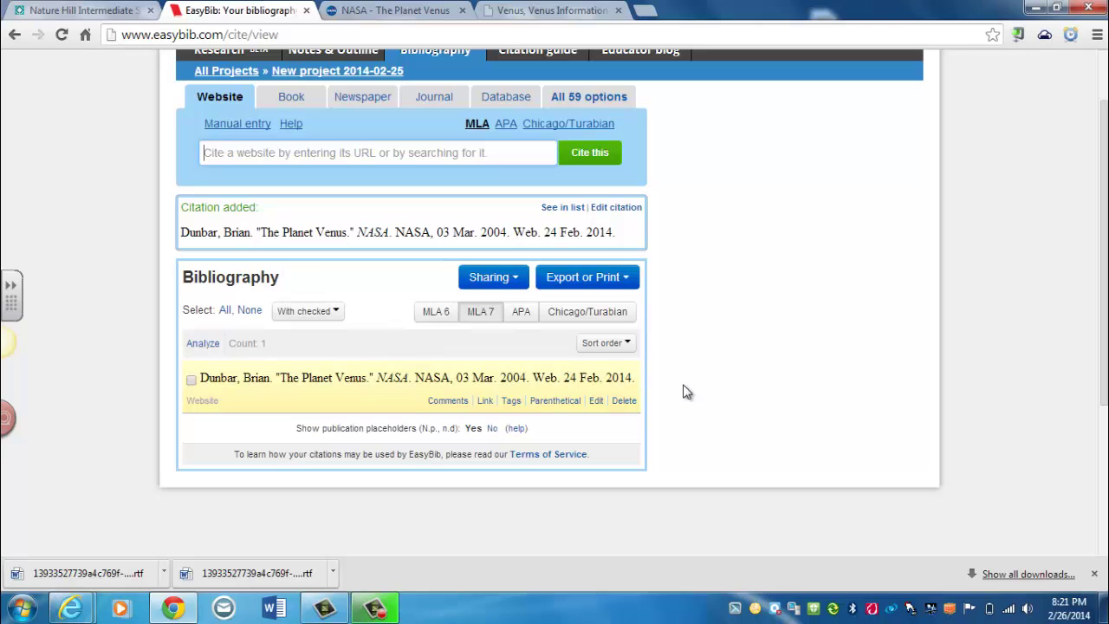
left_click(556, 401)
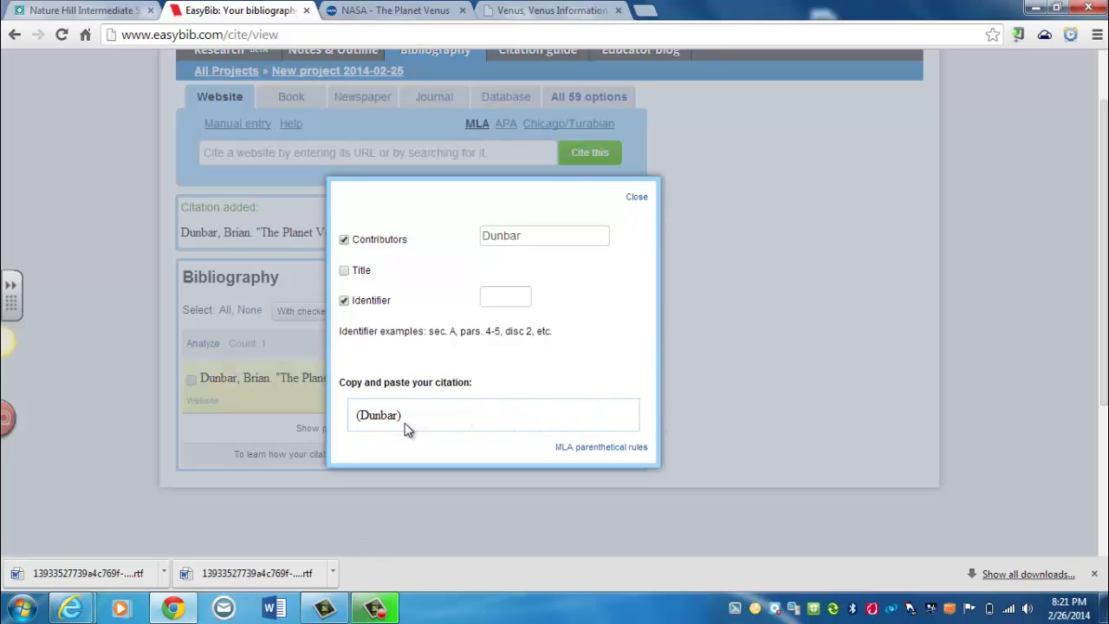
left_click_drag(405, 425, 347, 425)
left_click(427, 415)
left_click(637, 199)
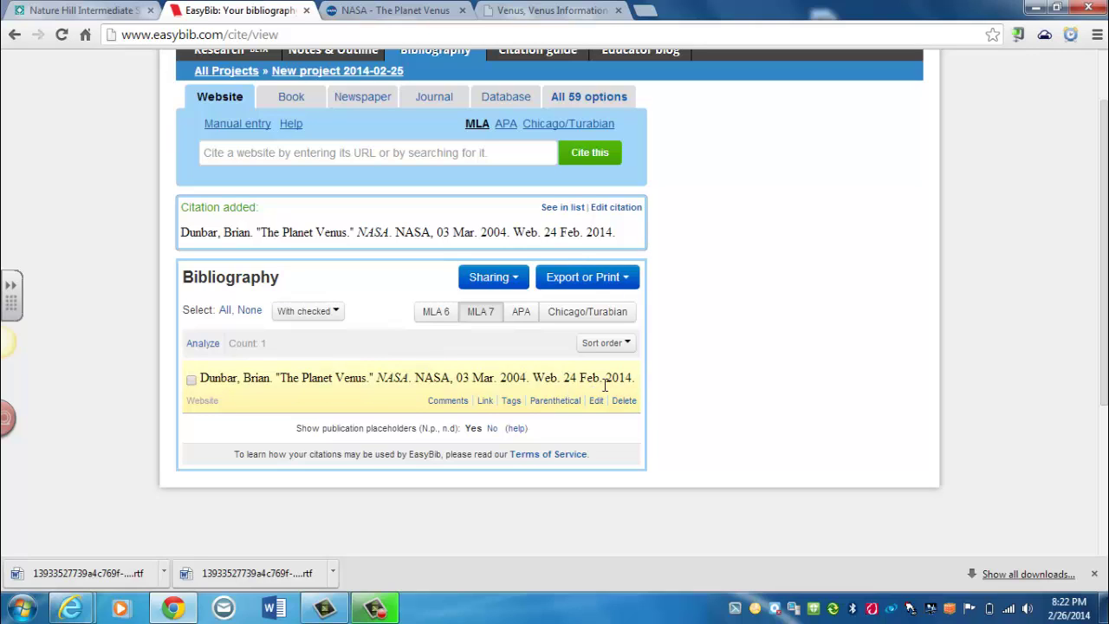
Step: Go to the National Geographic Venus article, dismiss its registration pop-up and skim the page
scroll(605, 386, "up", 2)
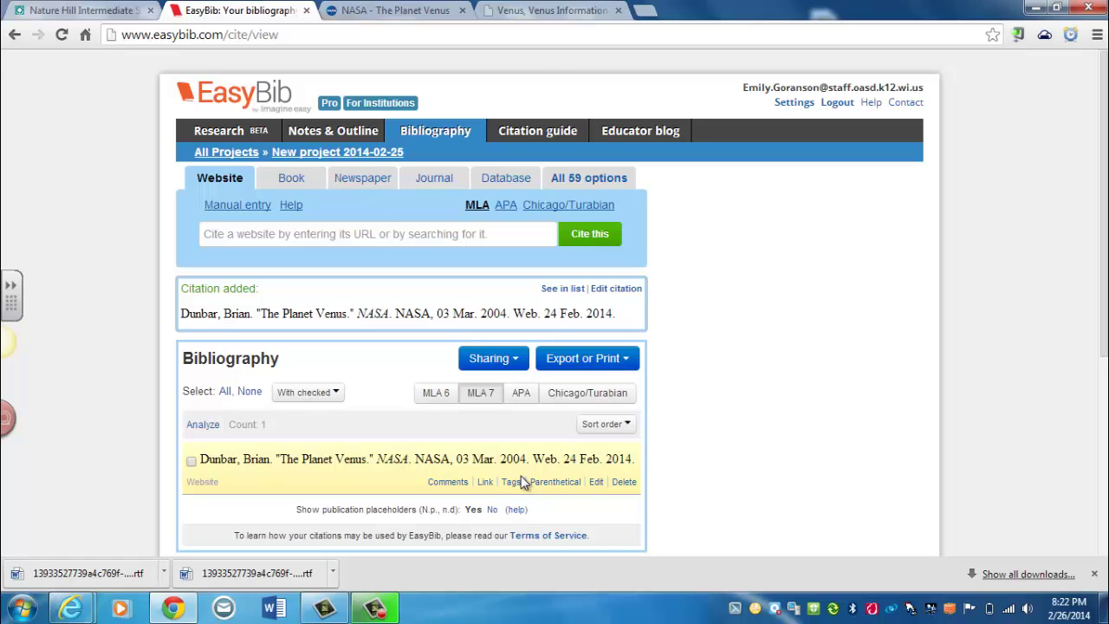
left_click(373, 12)
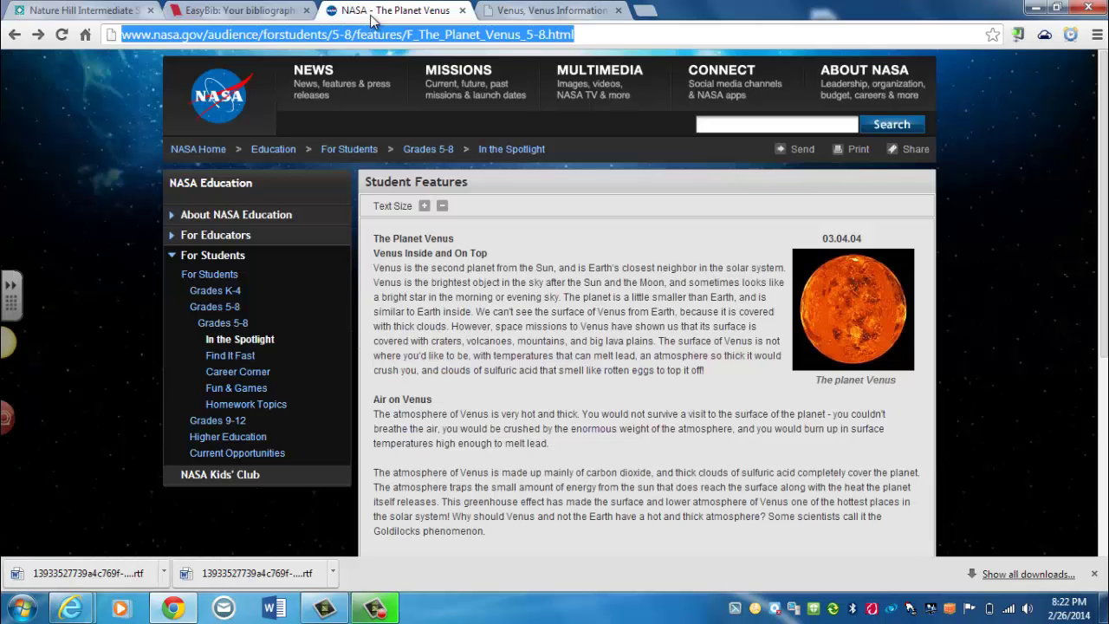
left_click(532, 16)
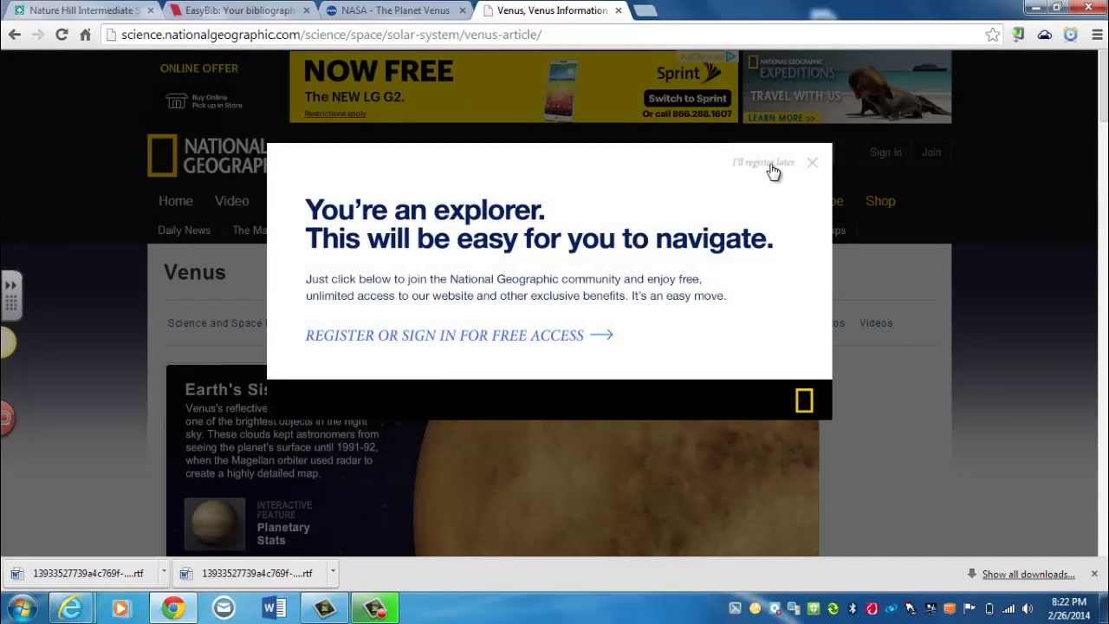
left_click(812, 164)
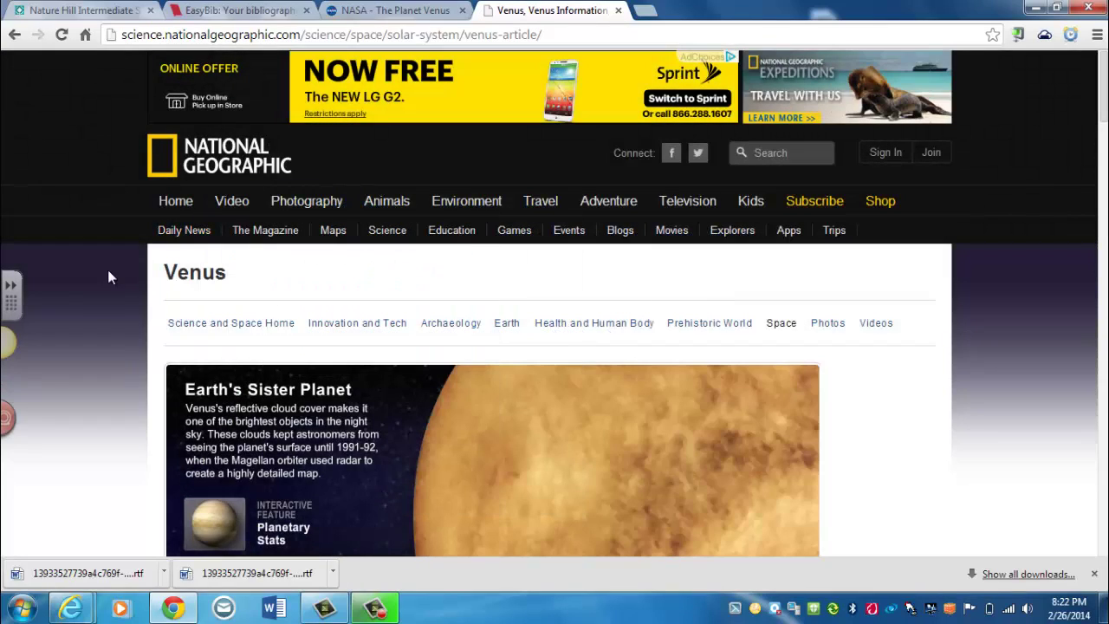
scroll(87, 307, "down", 8)
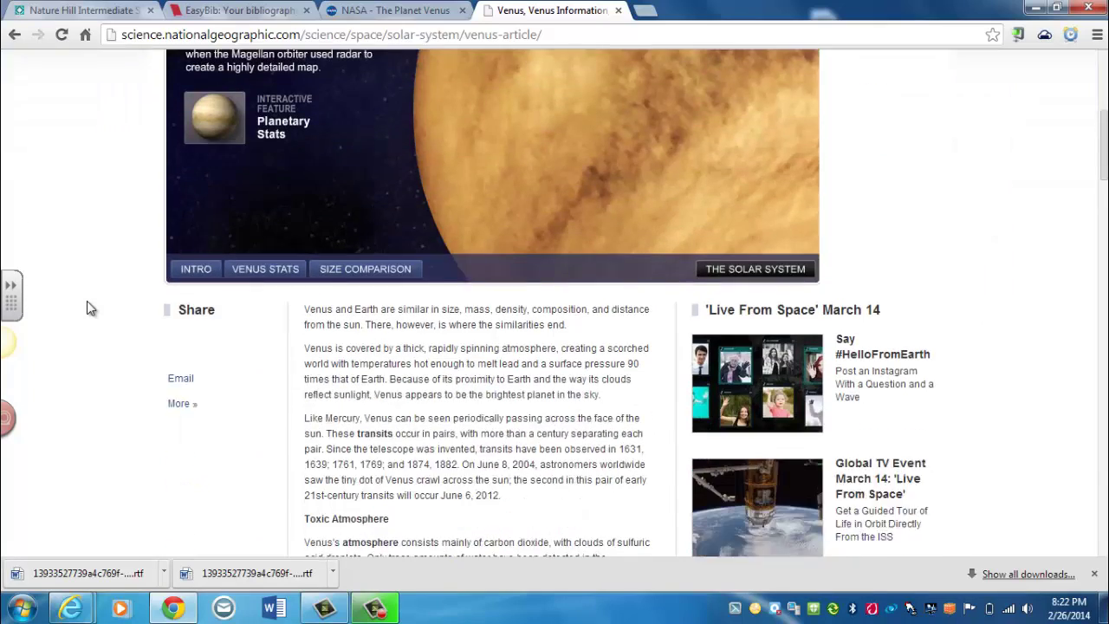
scroll(87, 308, "down", 3)
scroll(87, 308, "up", 12)
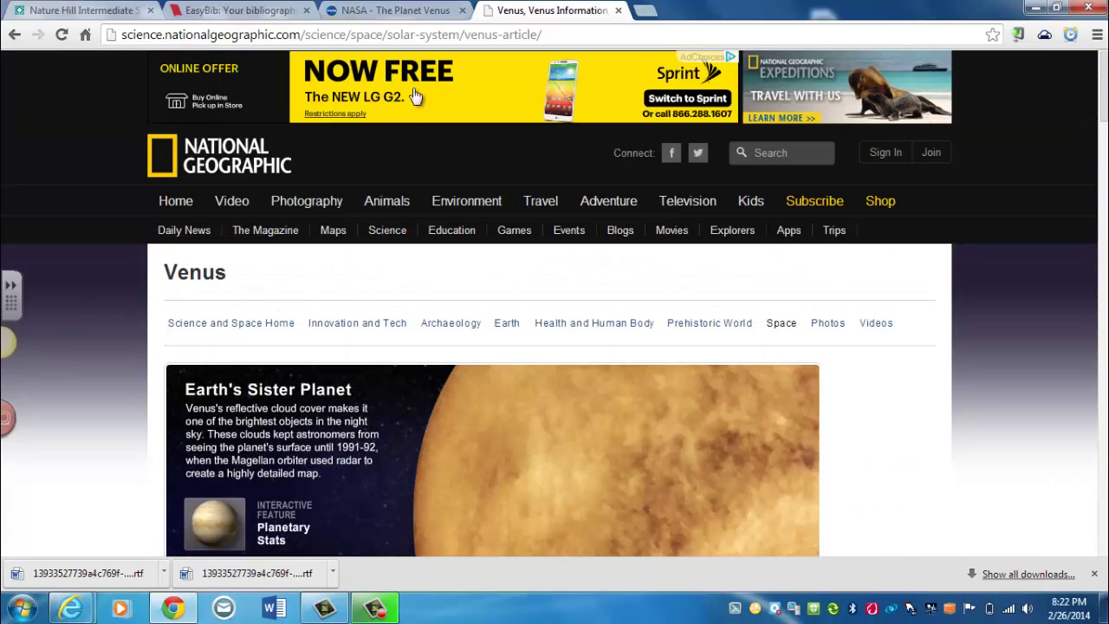
Step: Copy the full web address of the National Geographic Venus article
triple_click(361, 34)
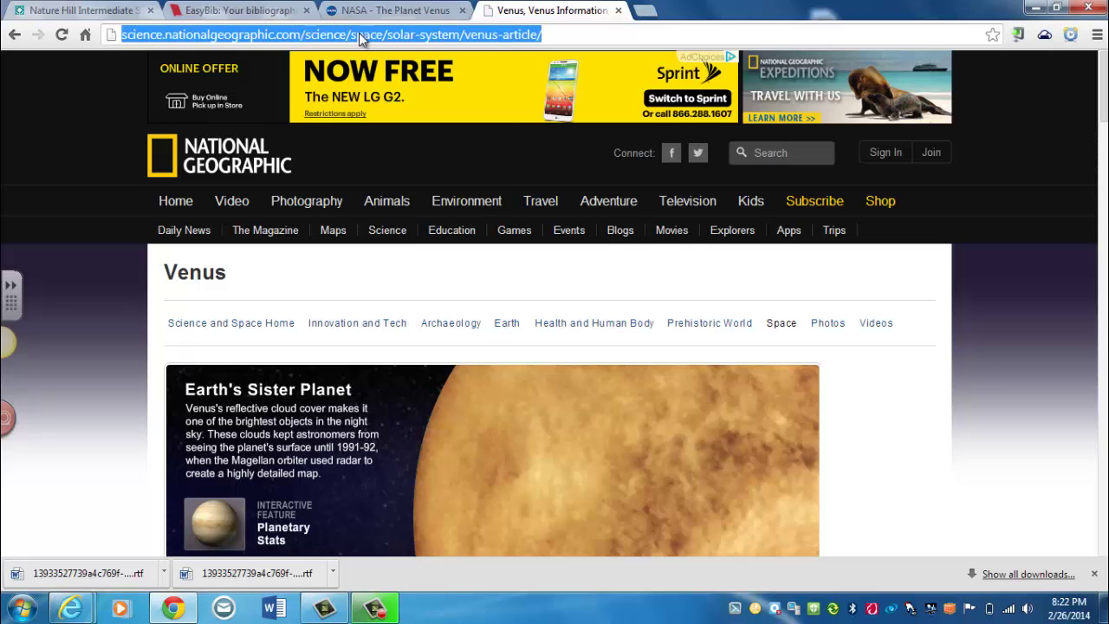
right_click(361, 39)
left_click(397, 85)
Step: Paste the National Geographic article's address into EasyBib's website citation field and submit it for citing
left_click(273, 13)
left_click(335, 233)
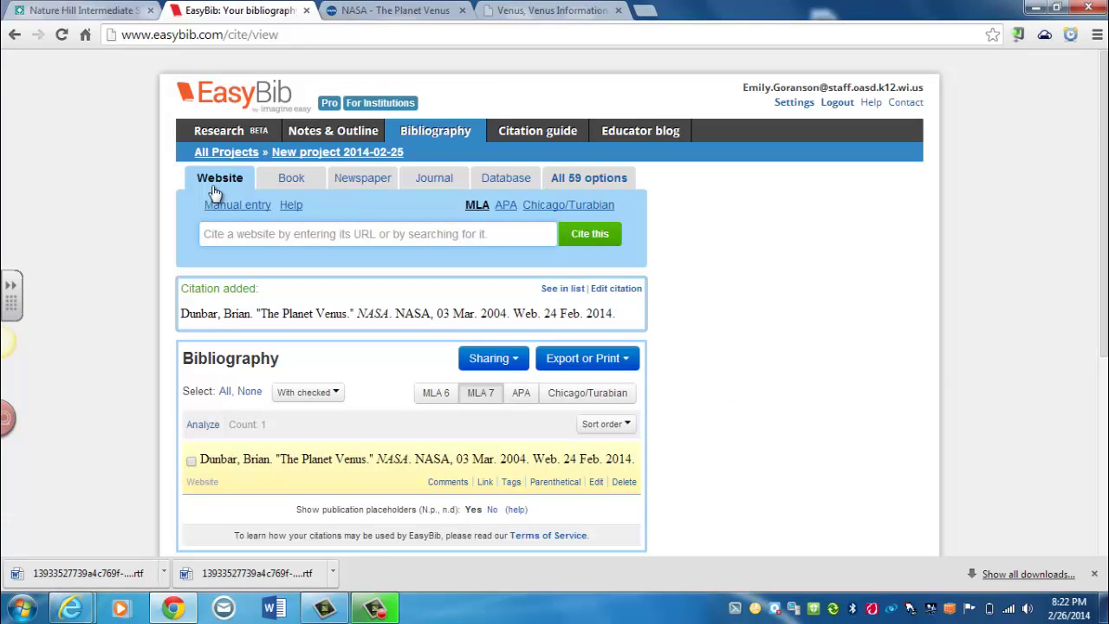
right_click(236, 233)
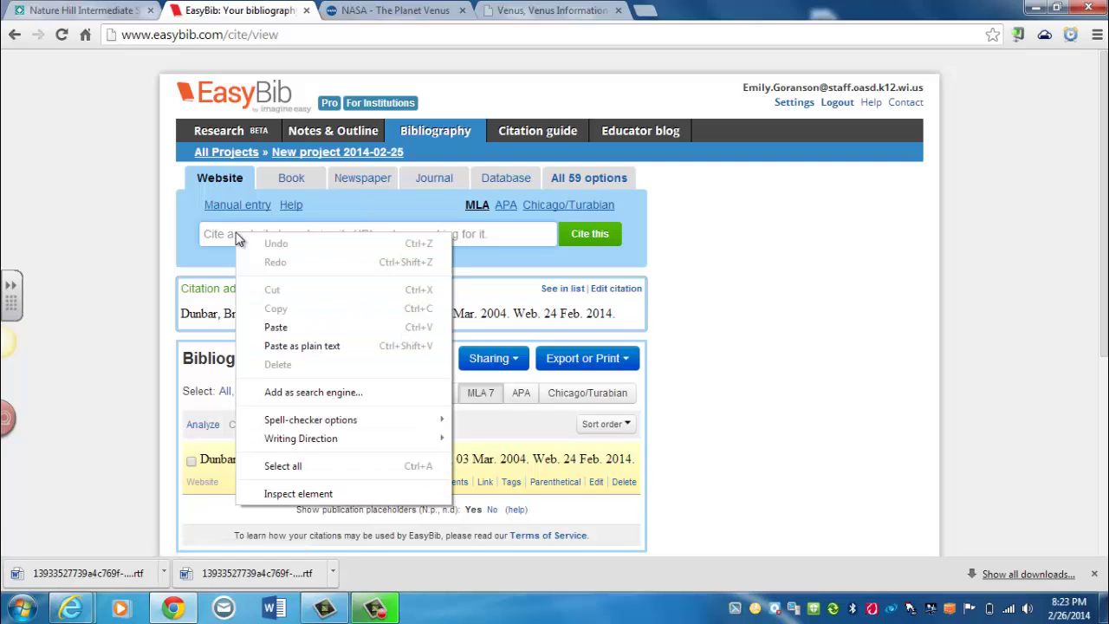
left_click(295, 325)
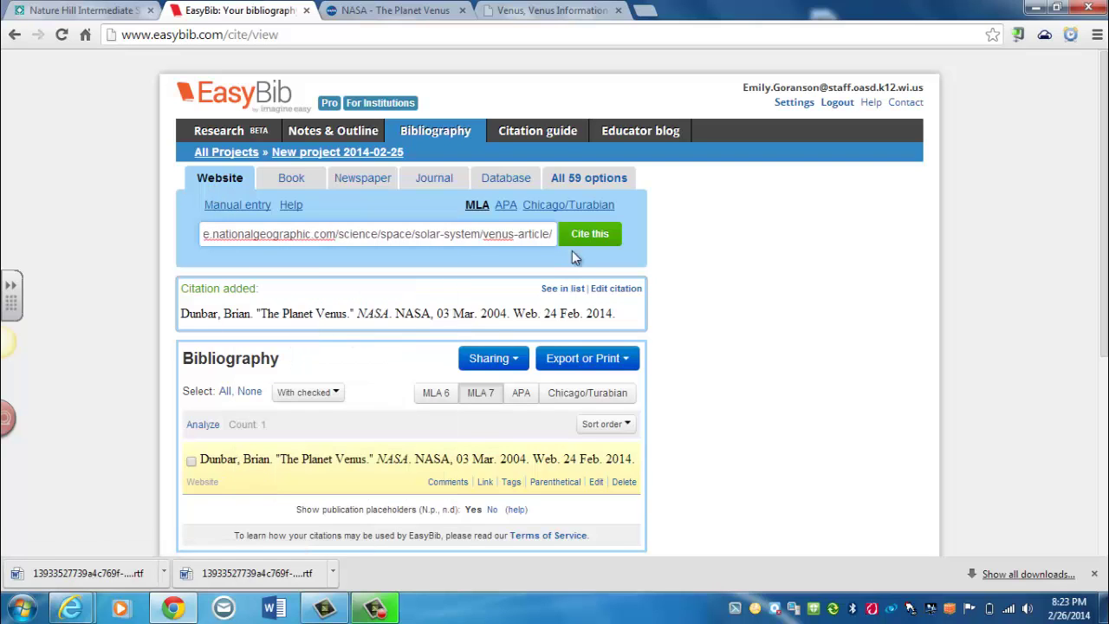
left_click(590, 236)
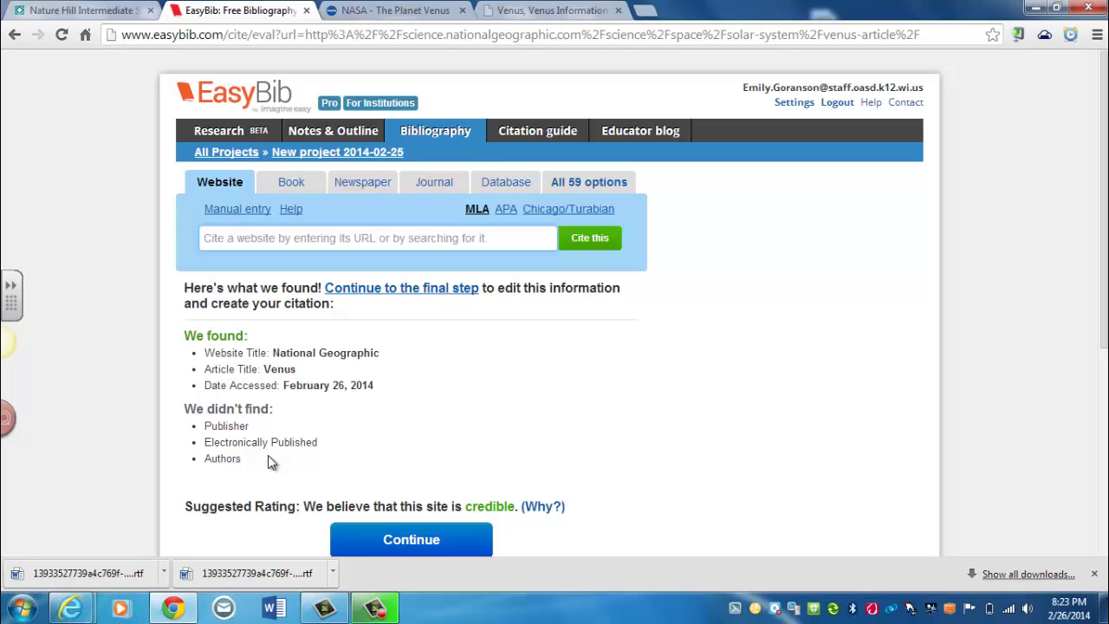
Step: Continue to the citation form for "Venus" and create its citation, leaving the missing author, publisher and publication date blank
left_click(436, 540)
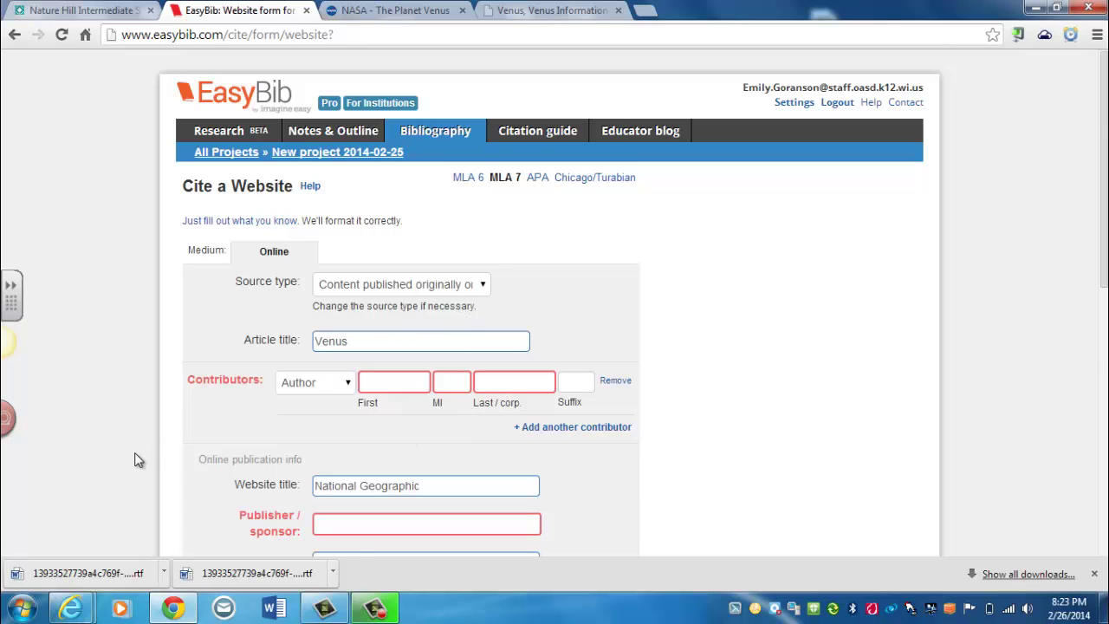
scroll(134, 460, "down", 6)
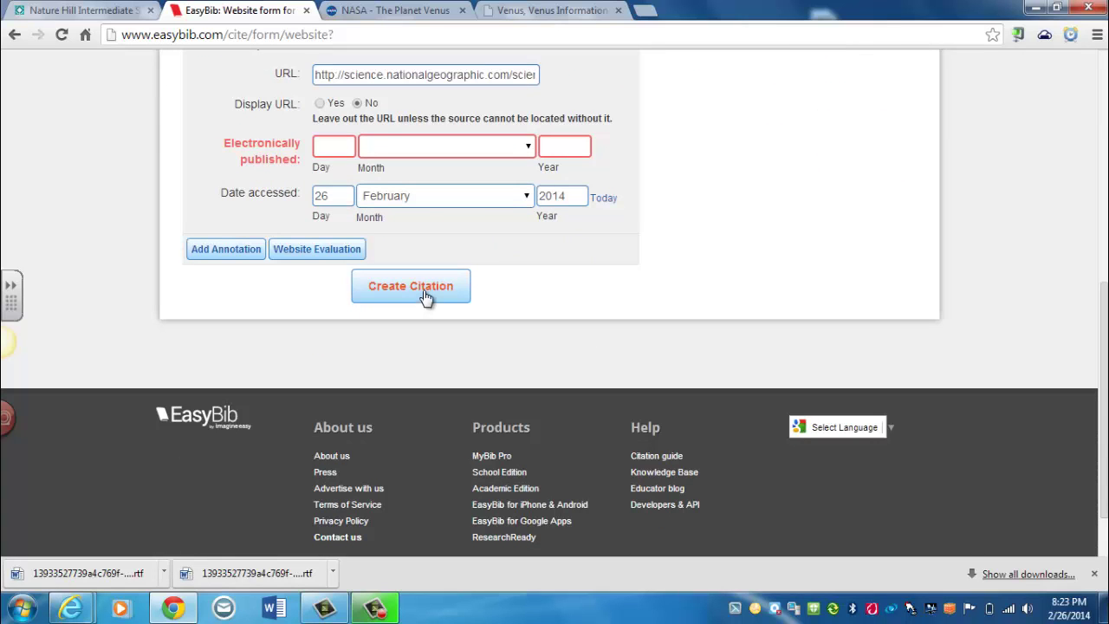
left_click(425, 295)
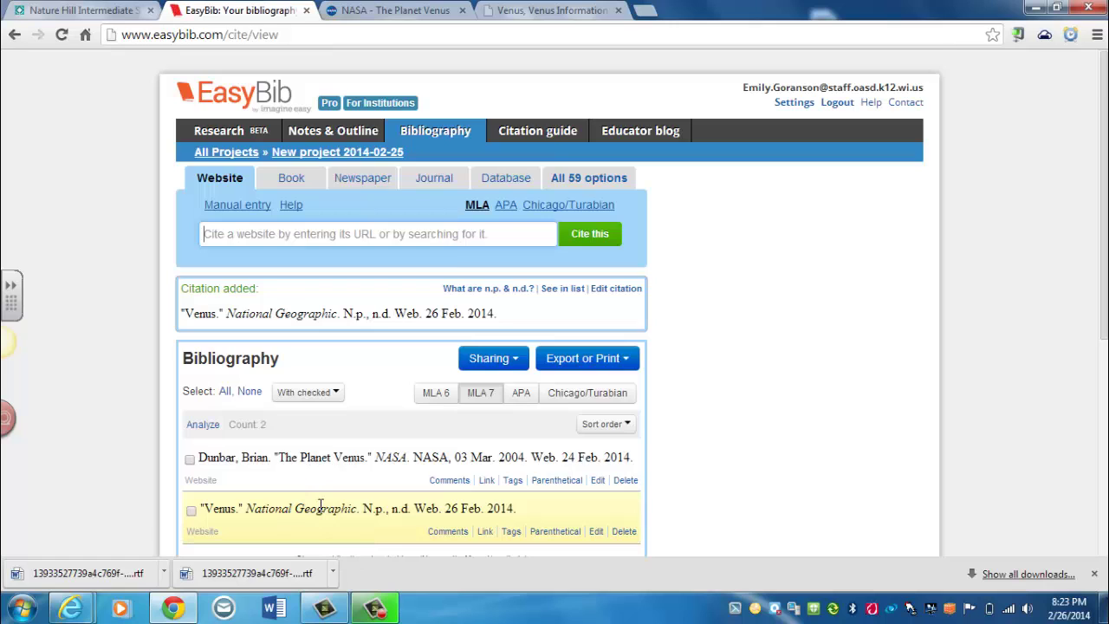
Step: Export the bibliography as a Word document and open the downloaded RTF file maximized in Word, dismissing the battery notification
scroll(320, 507, "down", 2)
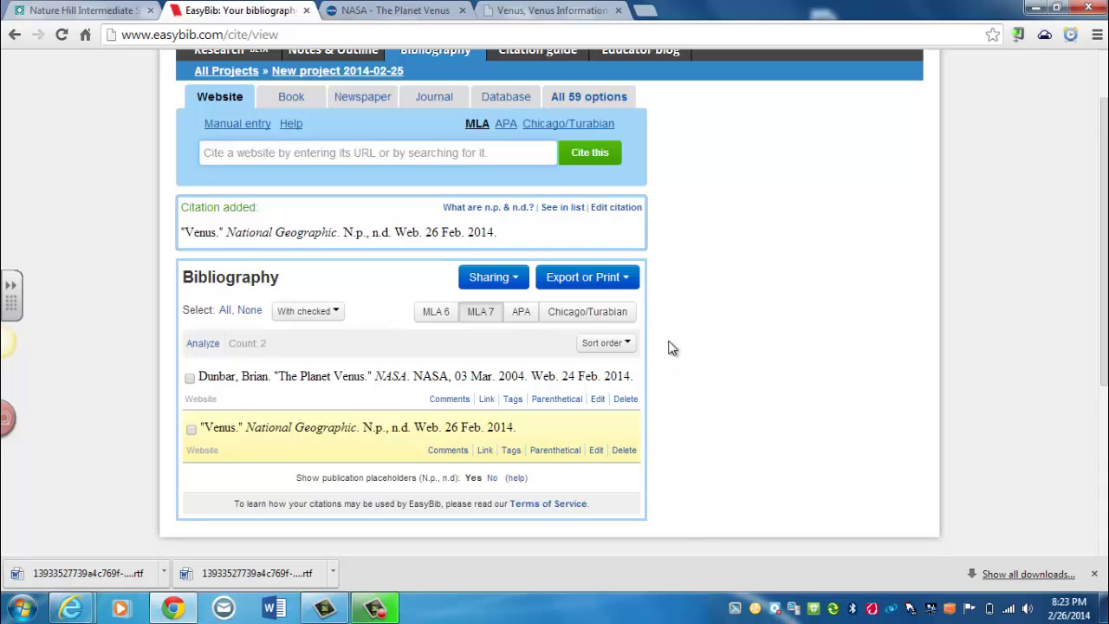
left_click(634, 286)
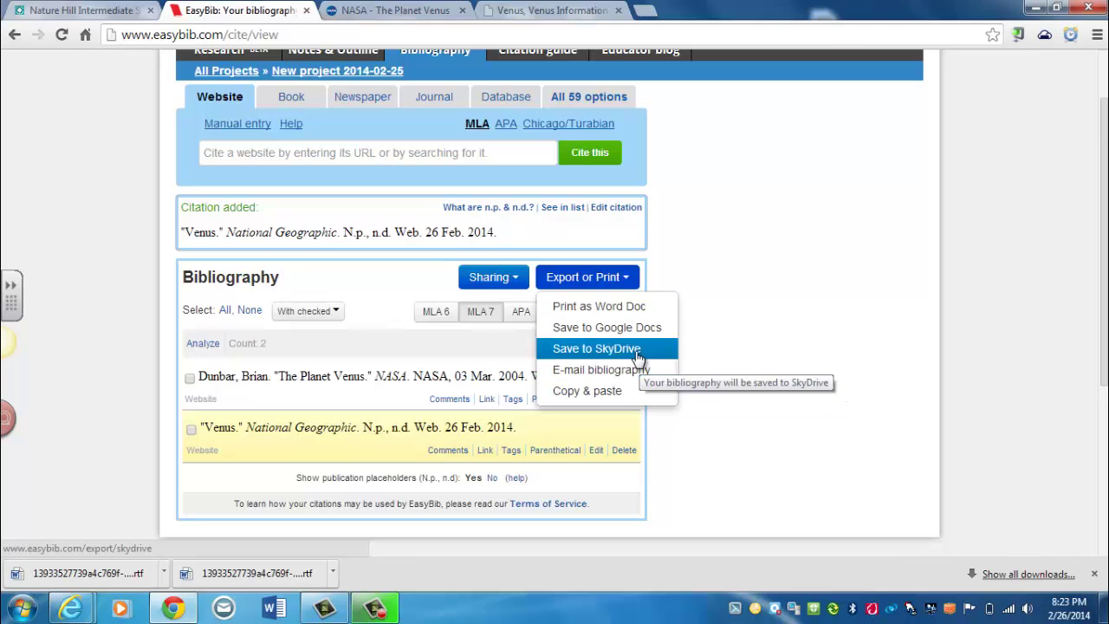
left_click(652, 311)
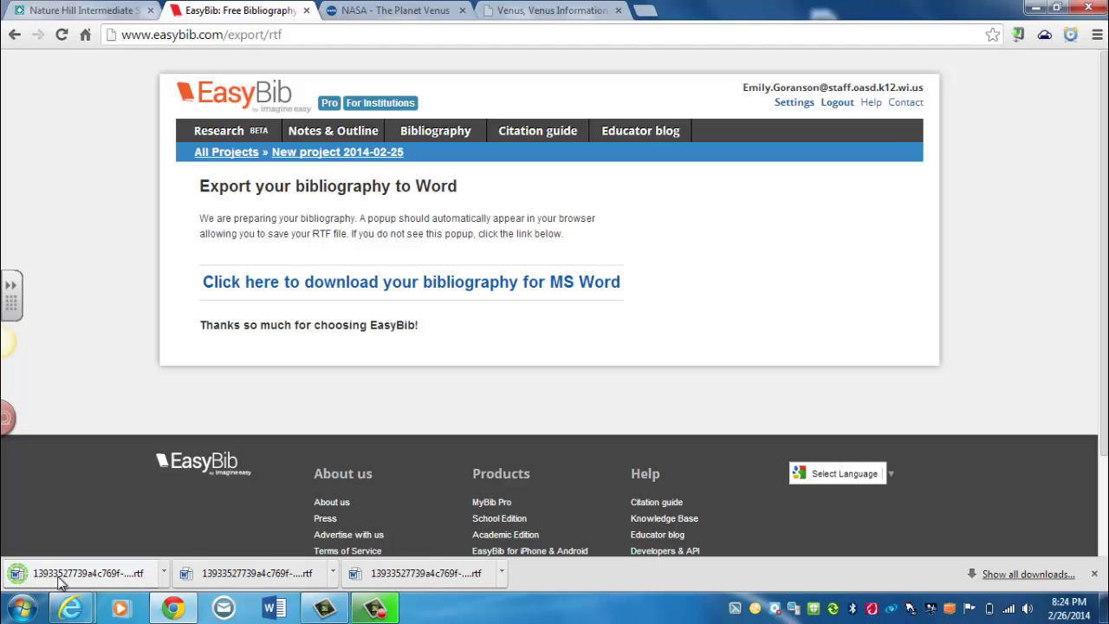
left_click(86, 575)
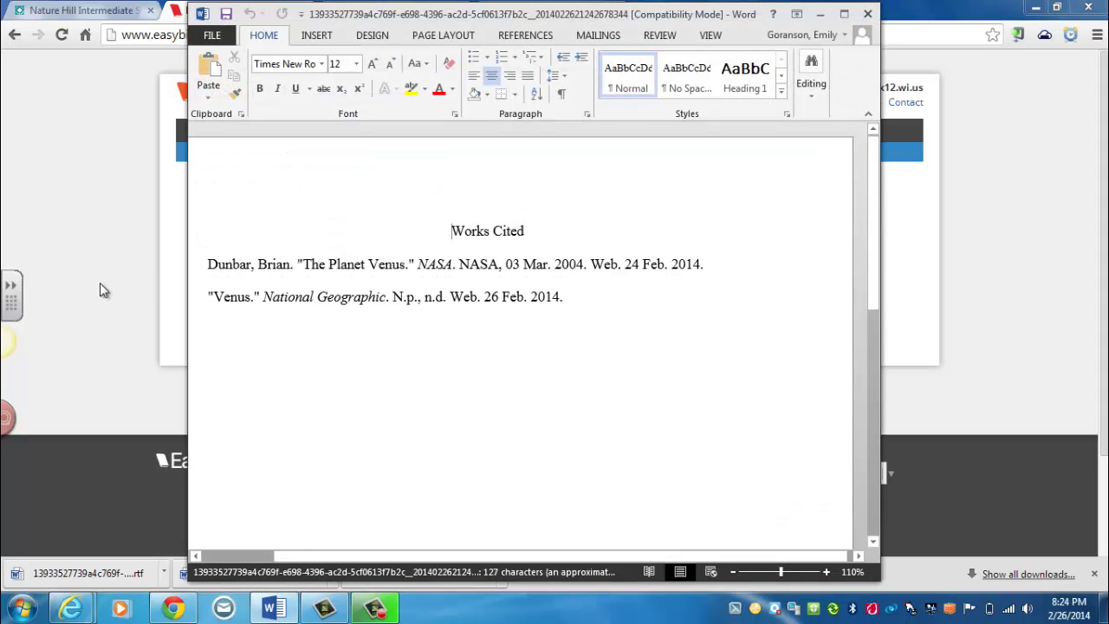
left_click(845, 14)
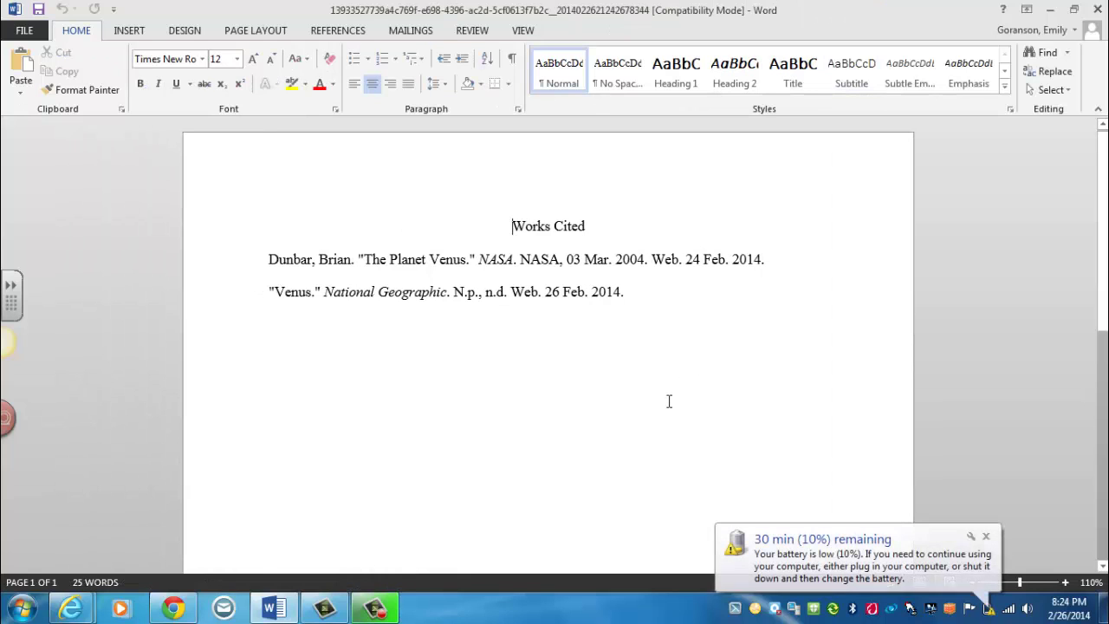
left_click(986, 536)
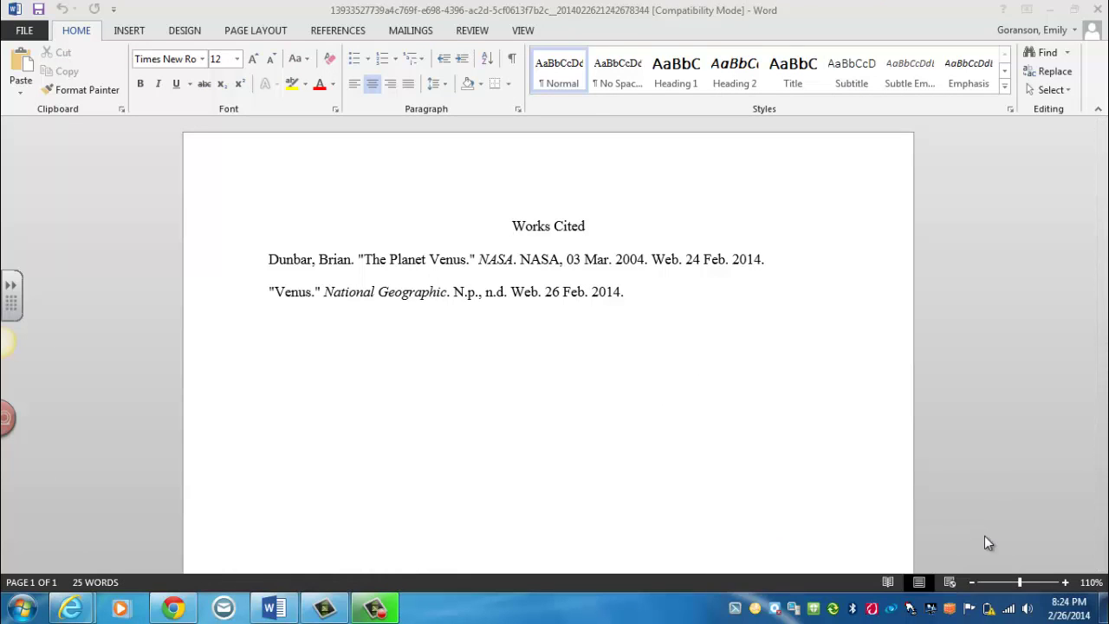